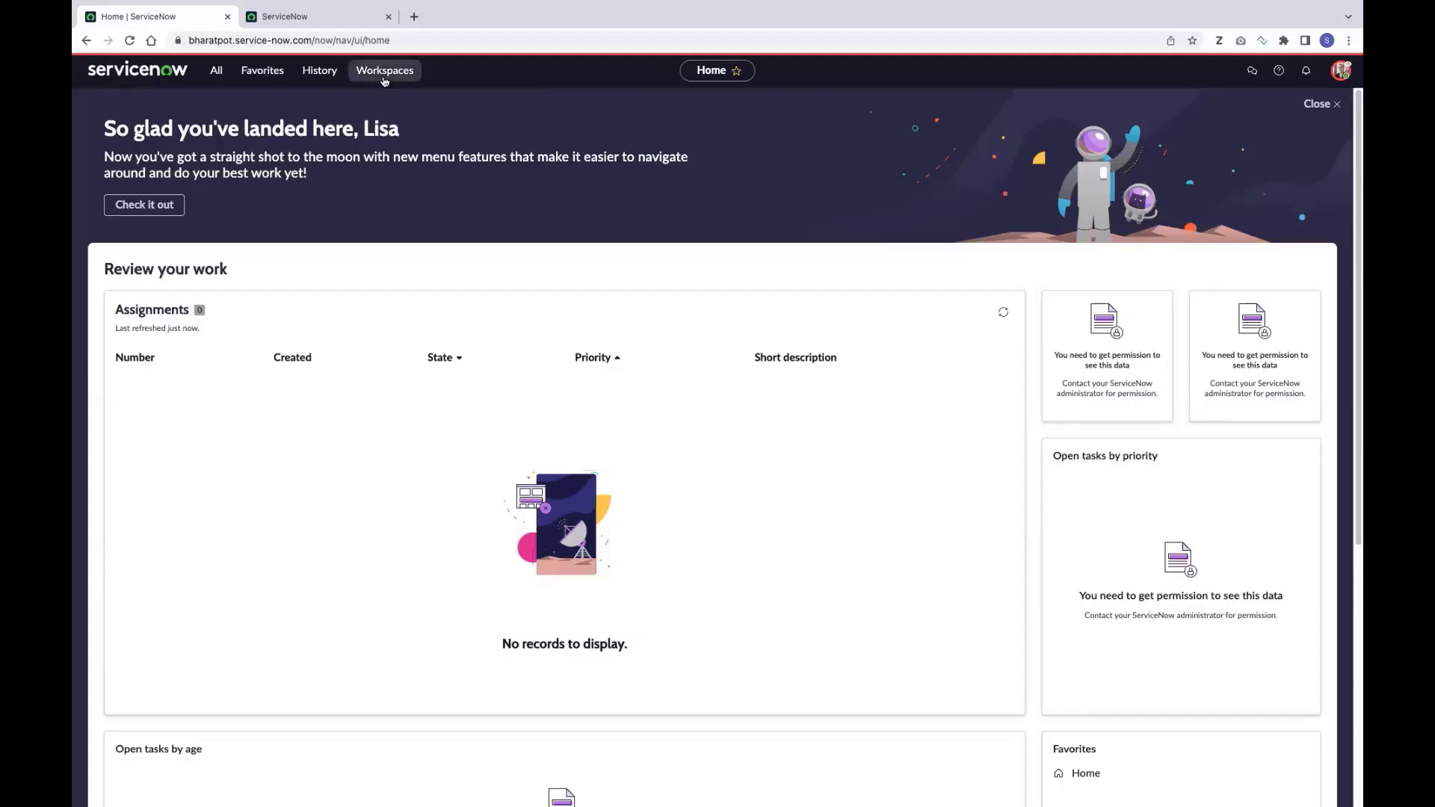
# Open the Process Optimization Workspace from the Workspaces menu
pyautogui.click(383, 75)
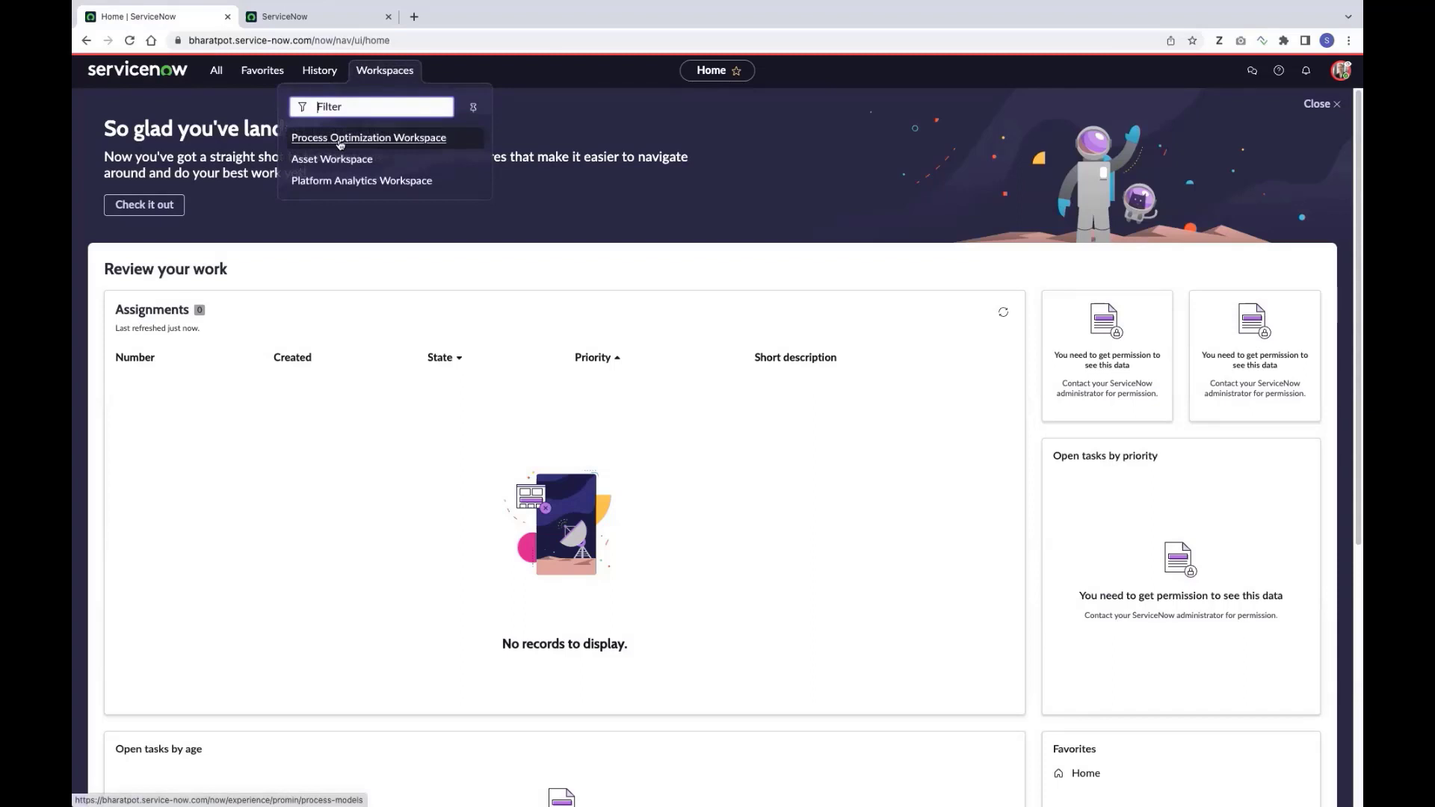
pyautogui.click(340, 139)
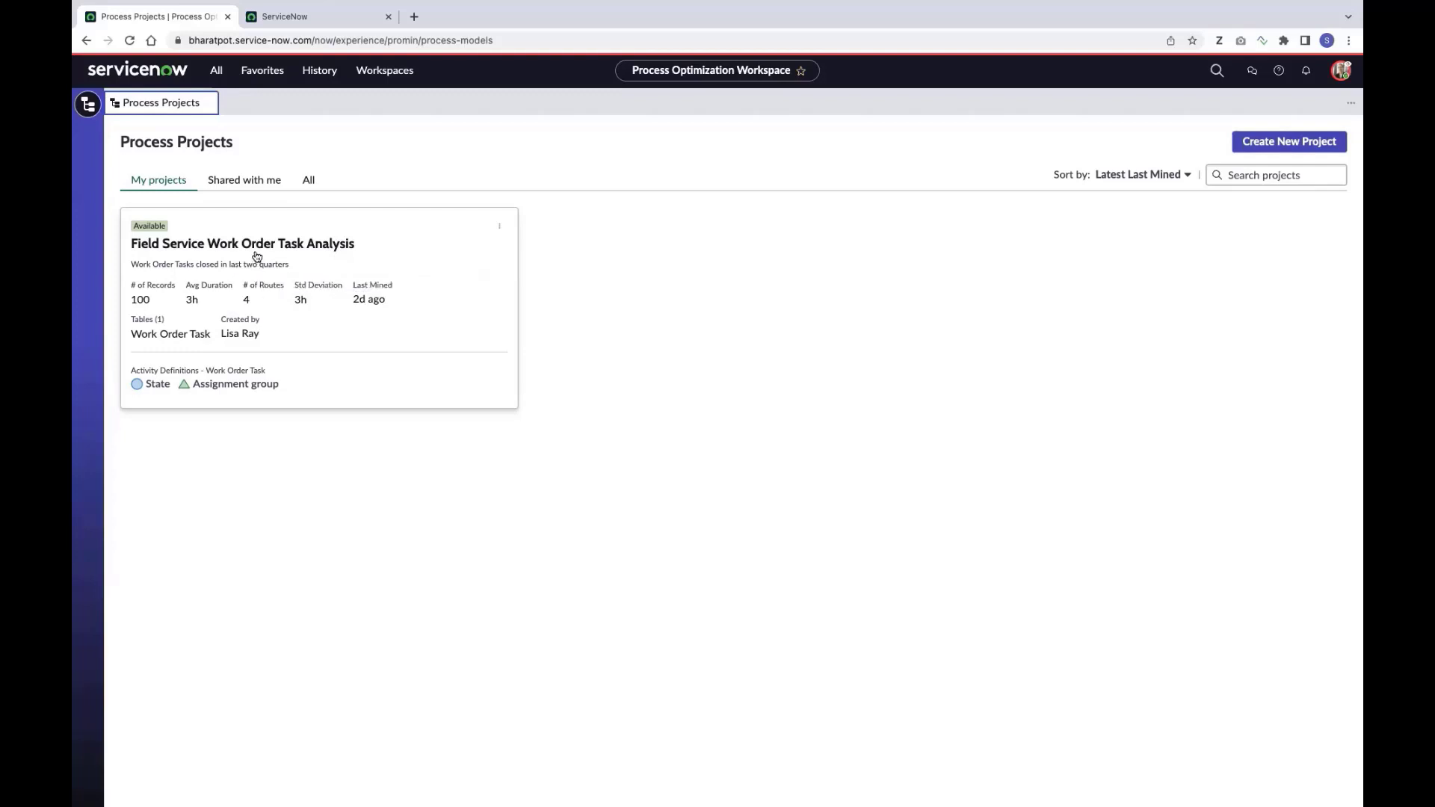
# Open the Field Service Work Order Task Analysis project from the Process Projects list
pyautogui.click(269, 251)
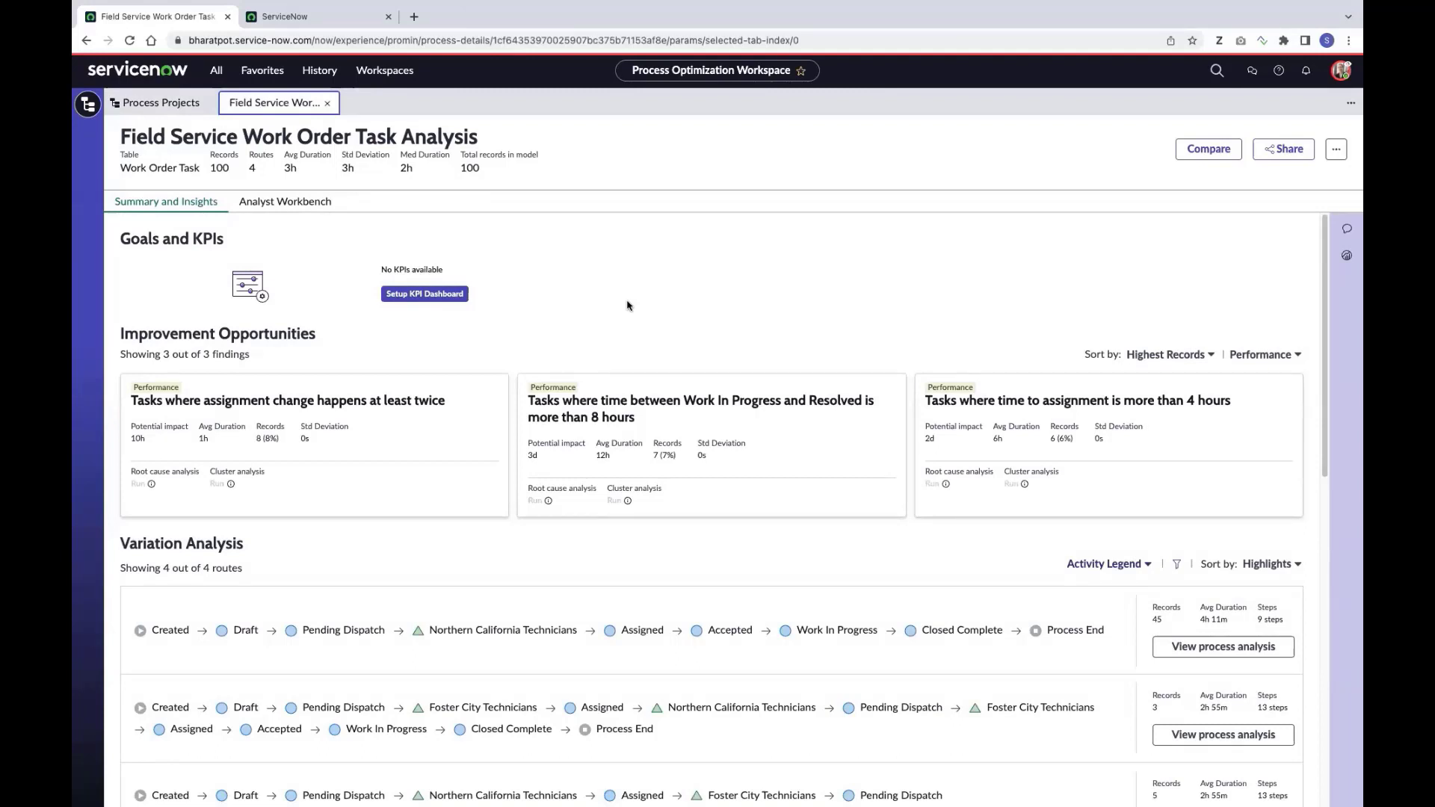
pyautogui.scroll(-1, 481, 531)
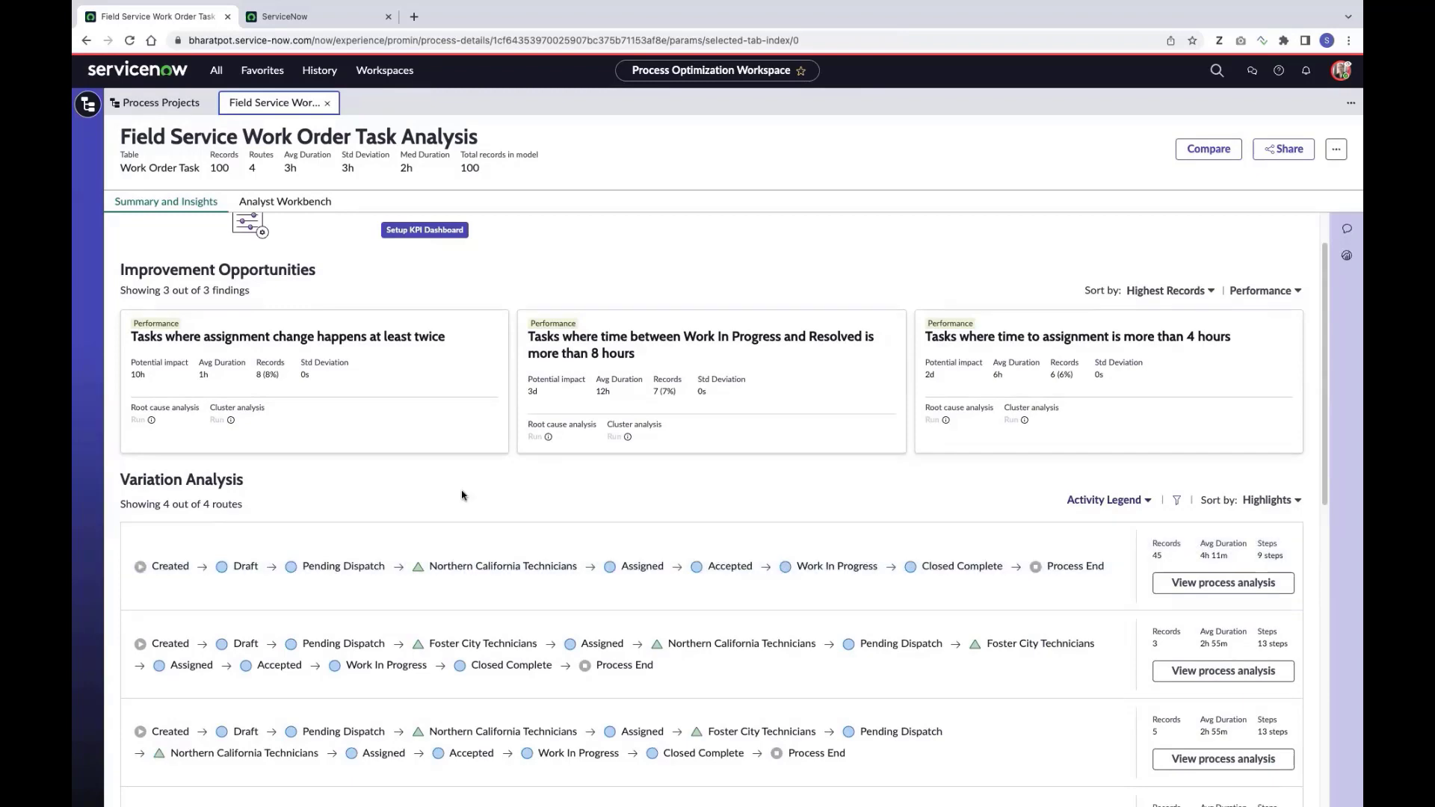
pyautogui.scroll(-5, 351, 504)
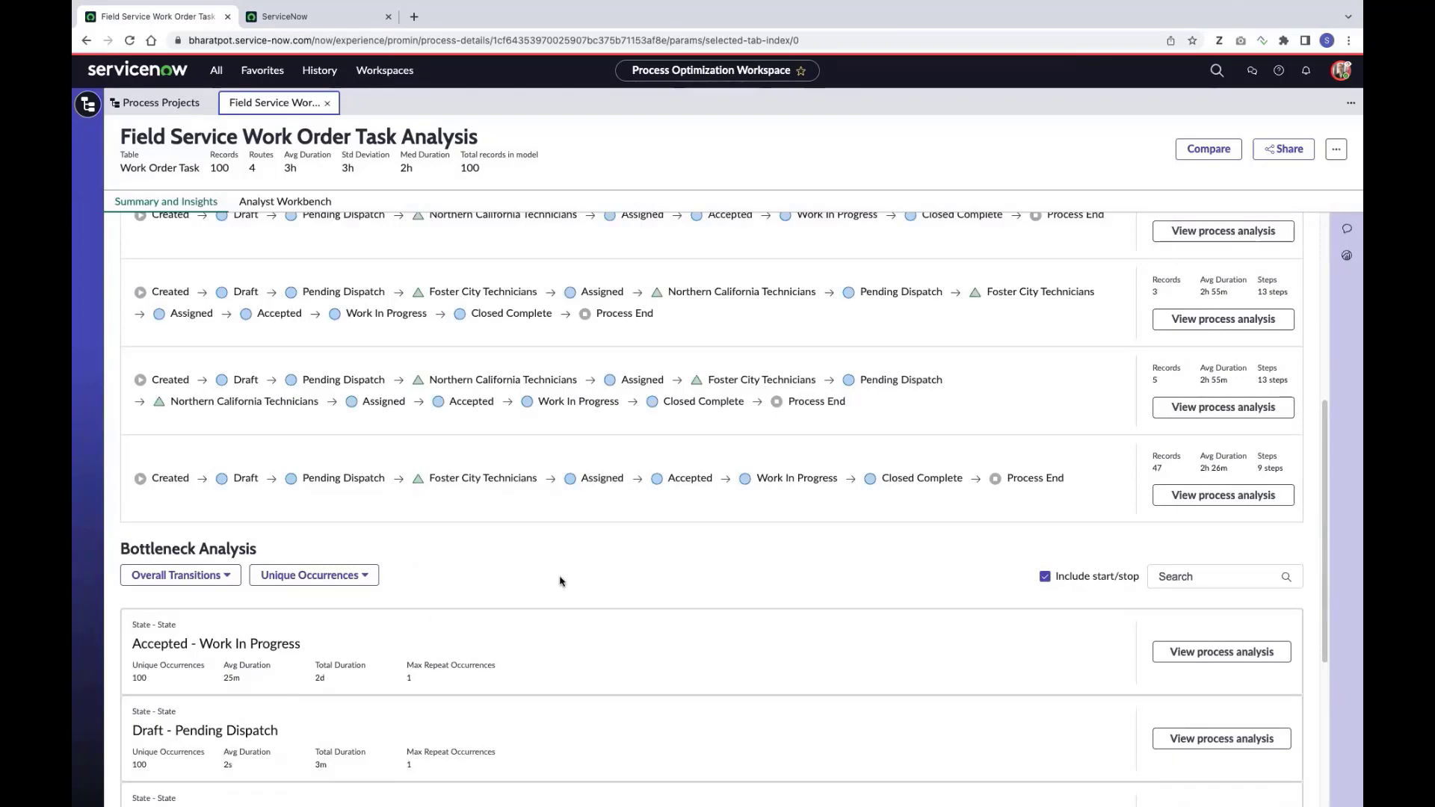
pyautogui.scroll(3, 560, 581)
pyautogui.scroll(3, 561, 581)
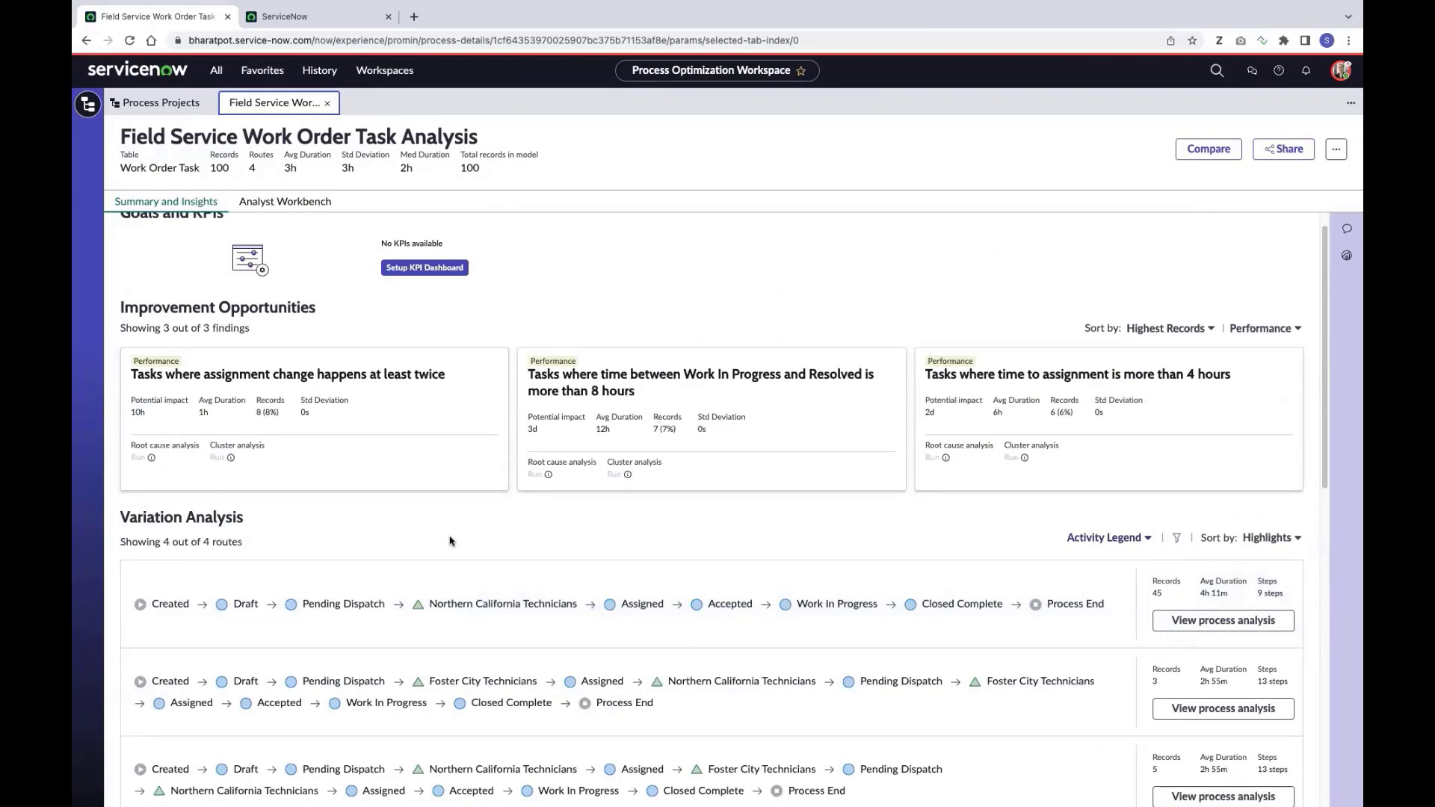
pyautogui.scroll(-3, 451, 542)
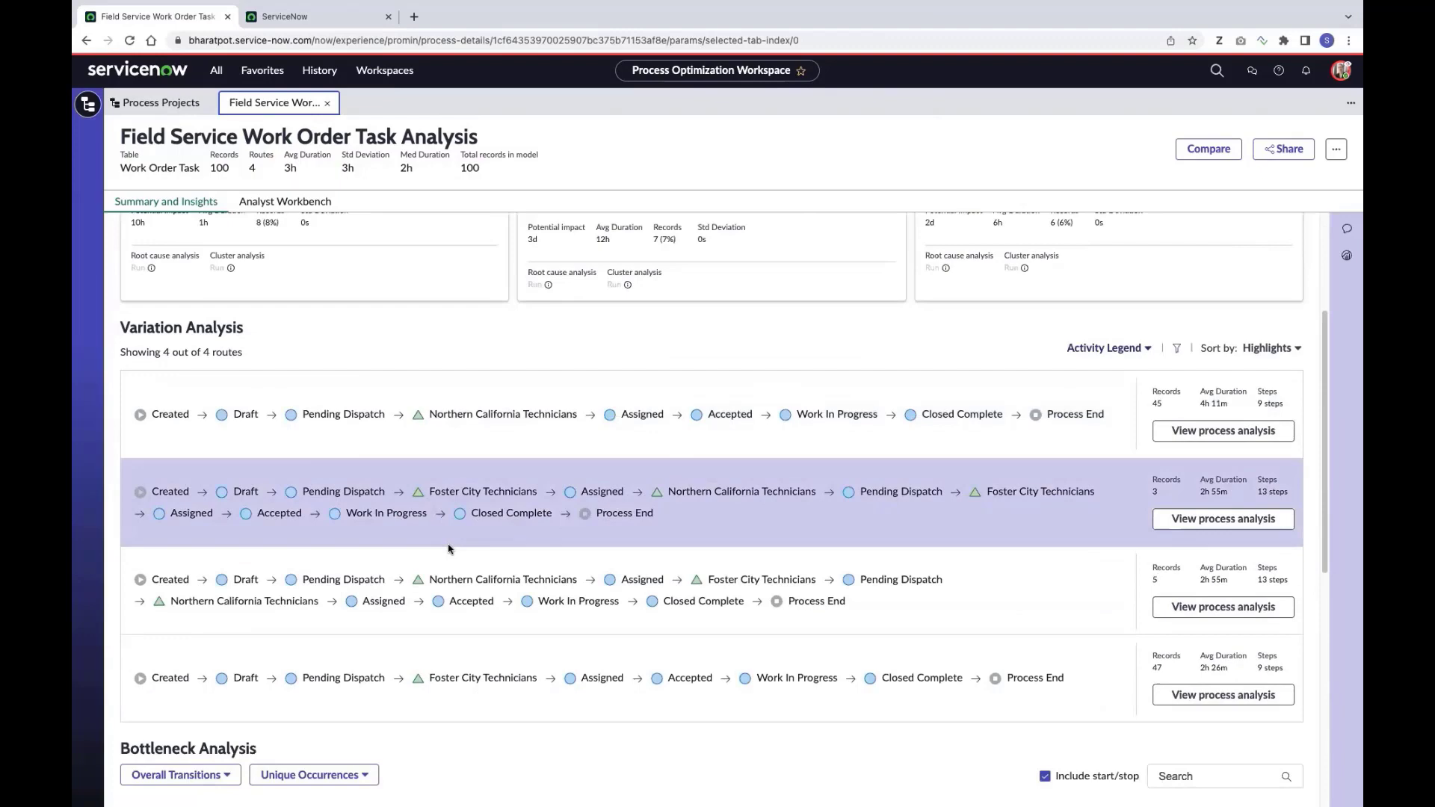
pyautogui.scroll(3, 450, 628)
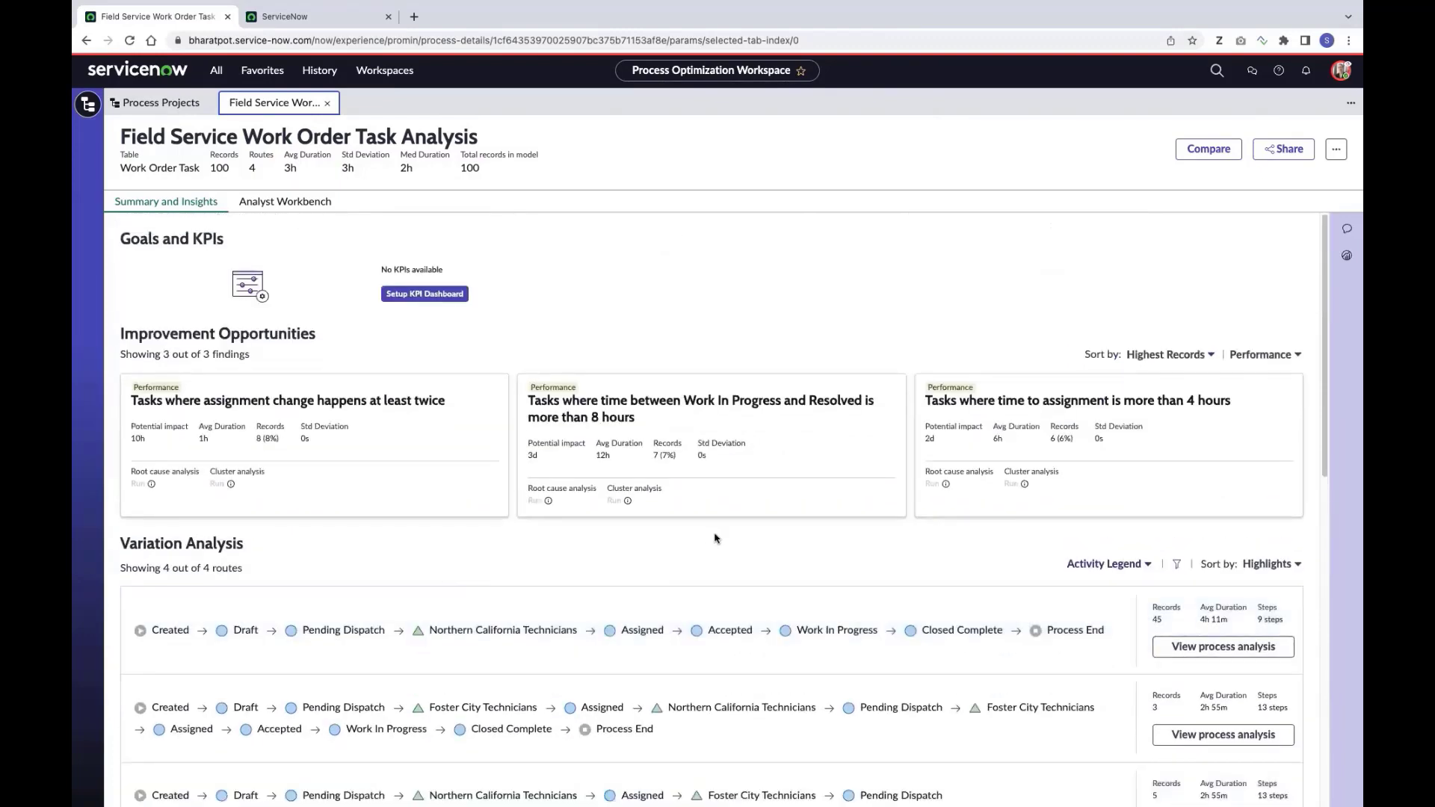
# Show the Work Order Tasks map in Analyst Workbench with connections raised to 45%
pyautogui.click(313, 207)
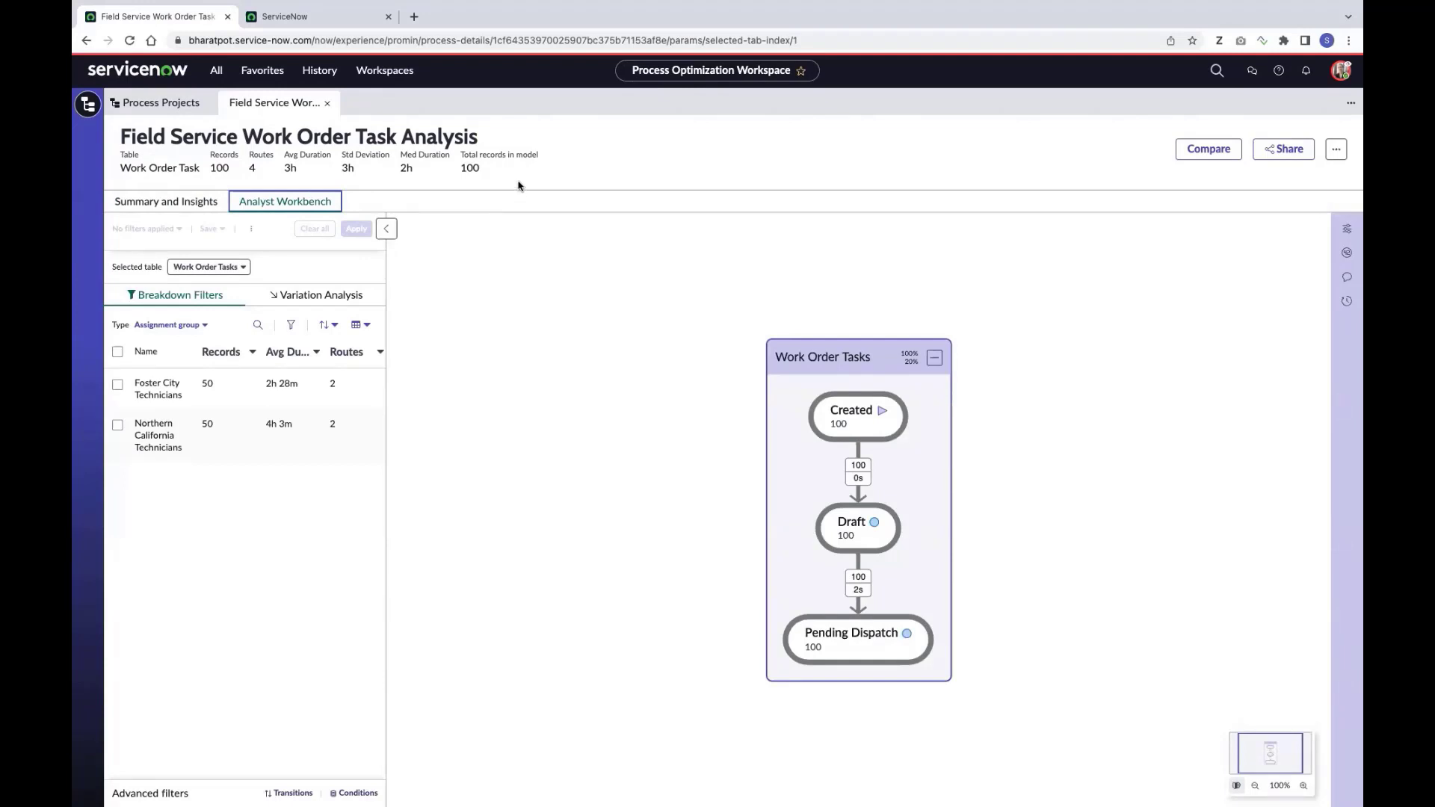
pyautogui.moveTo(878, 358); pyautogui.dragTo(843, 301)
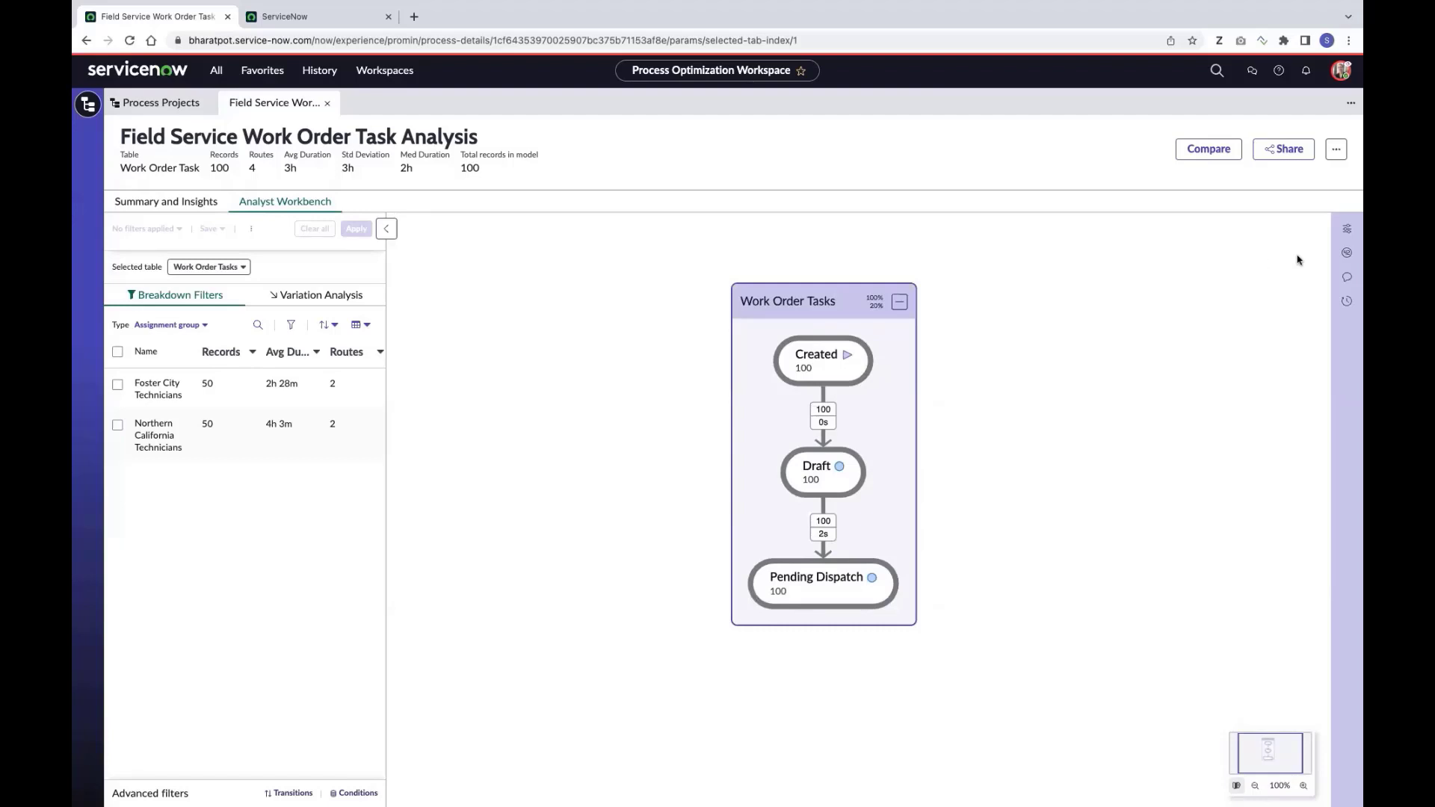
pyautogui.click(1347, 229)
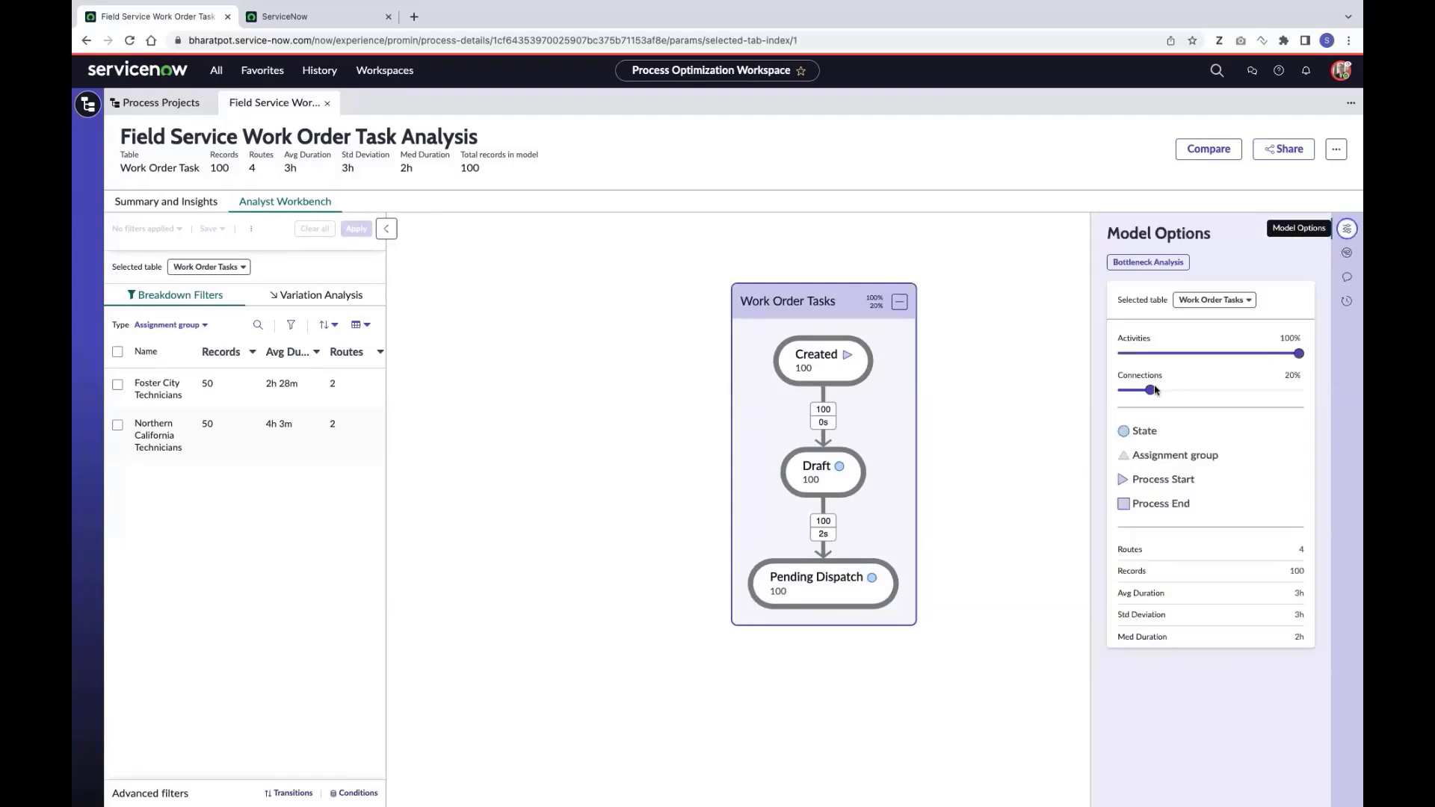
pyautogui.moveTo(1150, 390); pyautogui.dragTo(1197, 391)
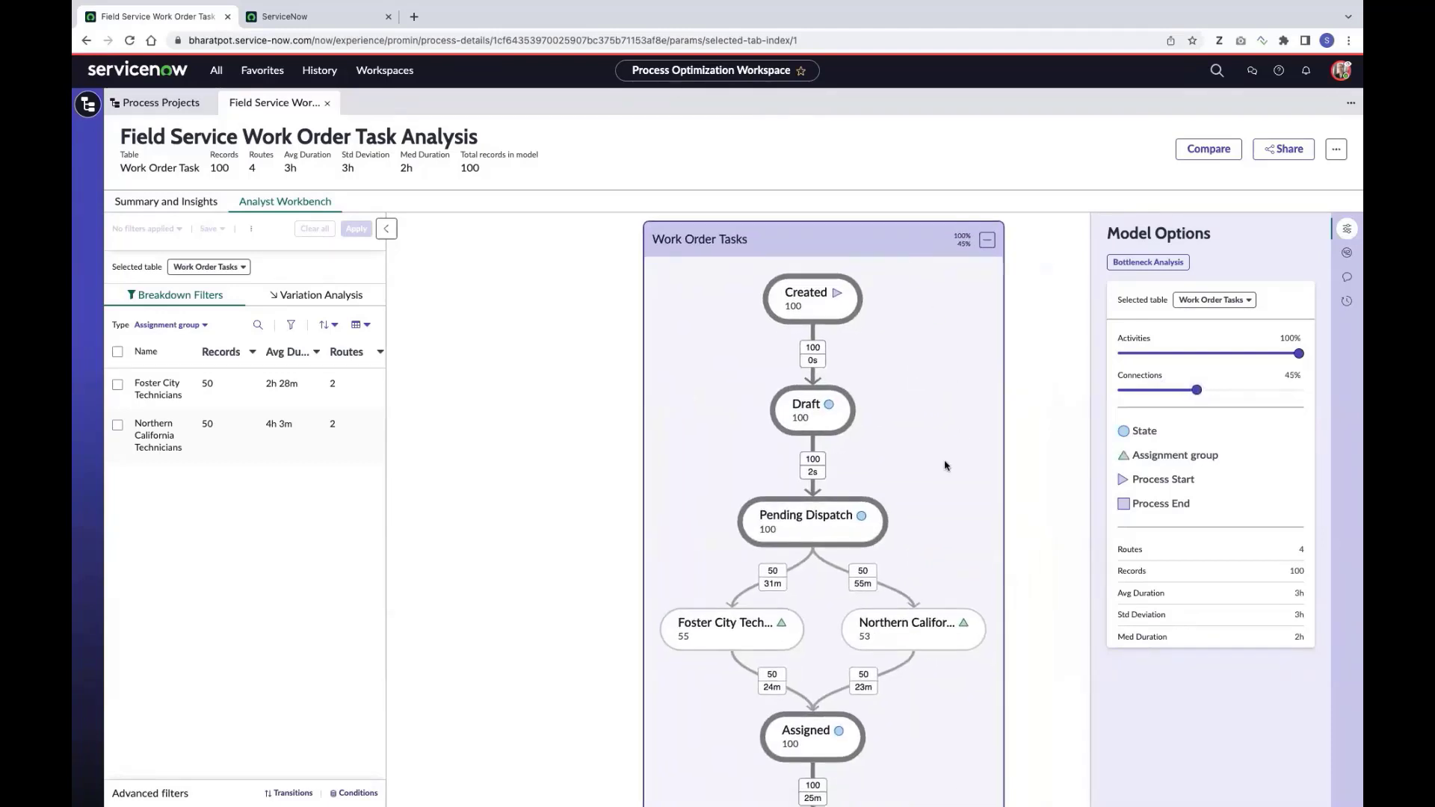
# Filter the map by Assignment group to Northern California Technicians and recentre it
pyautogui.click(197, 326)
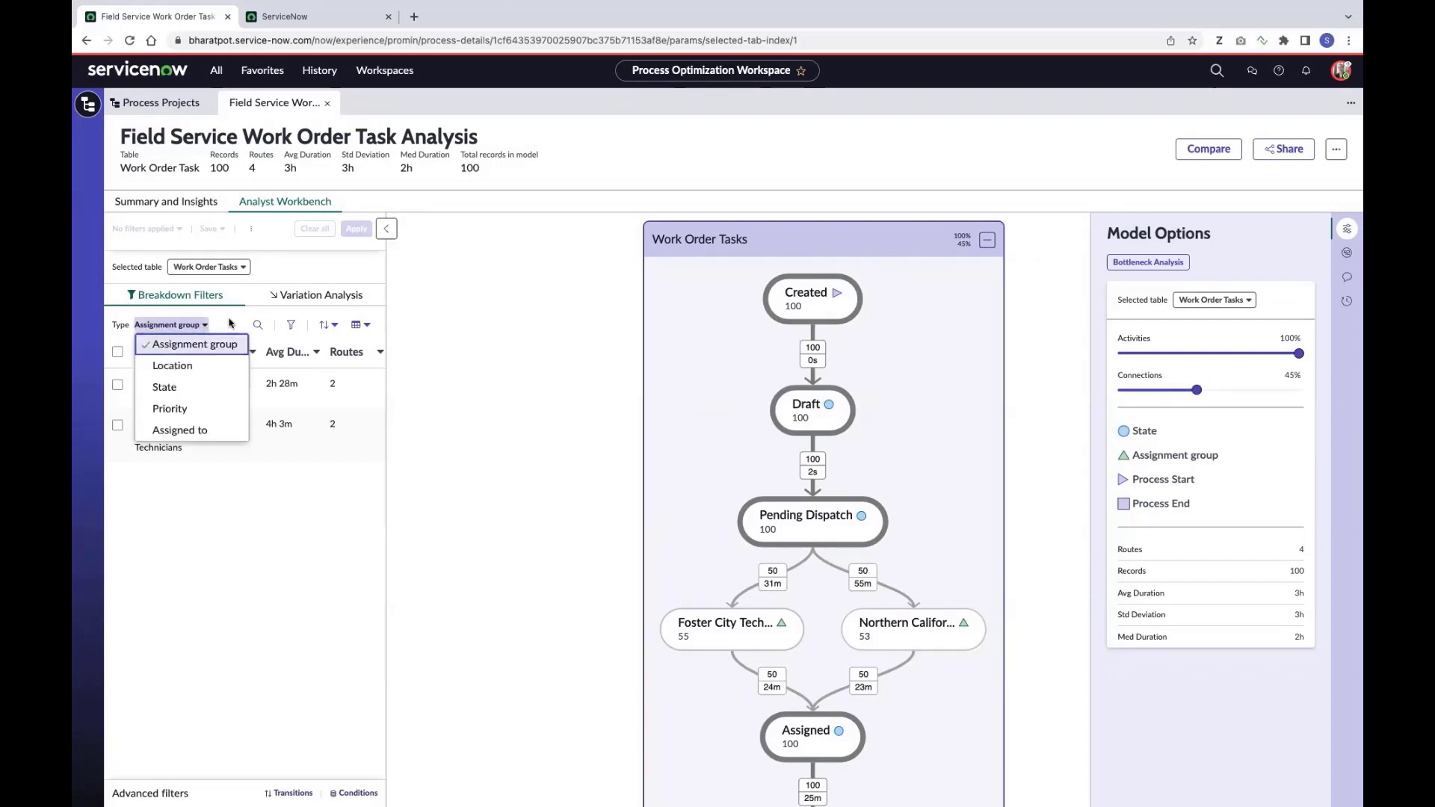
pyautogui.click(192, 346)
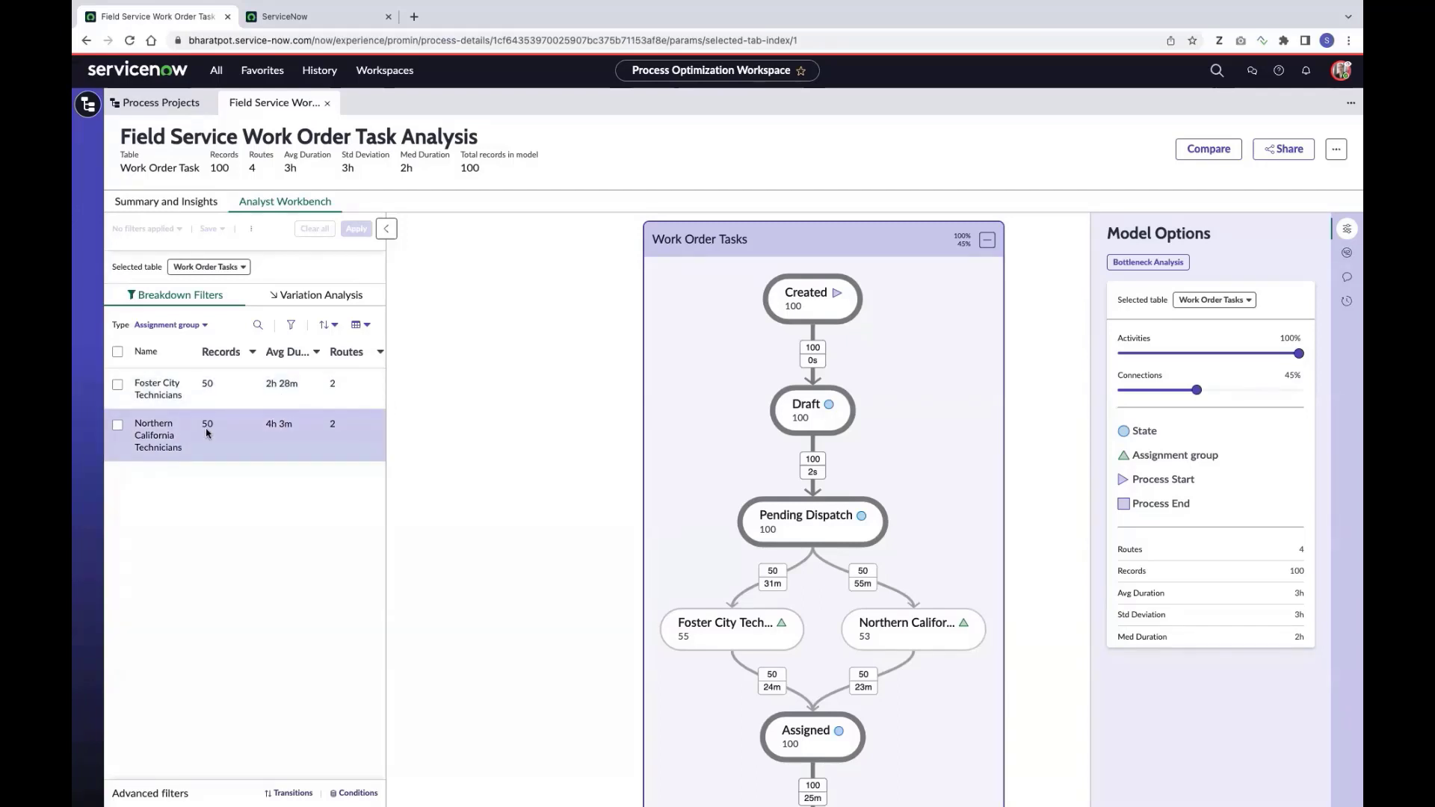
pyautogui.click(118, 425)
pyautogui.click(356, 229)
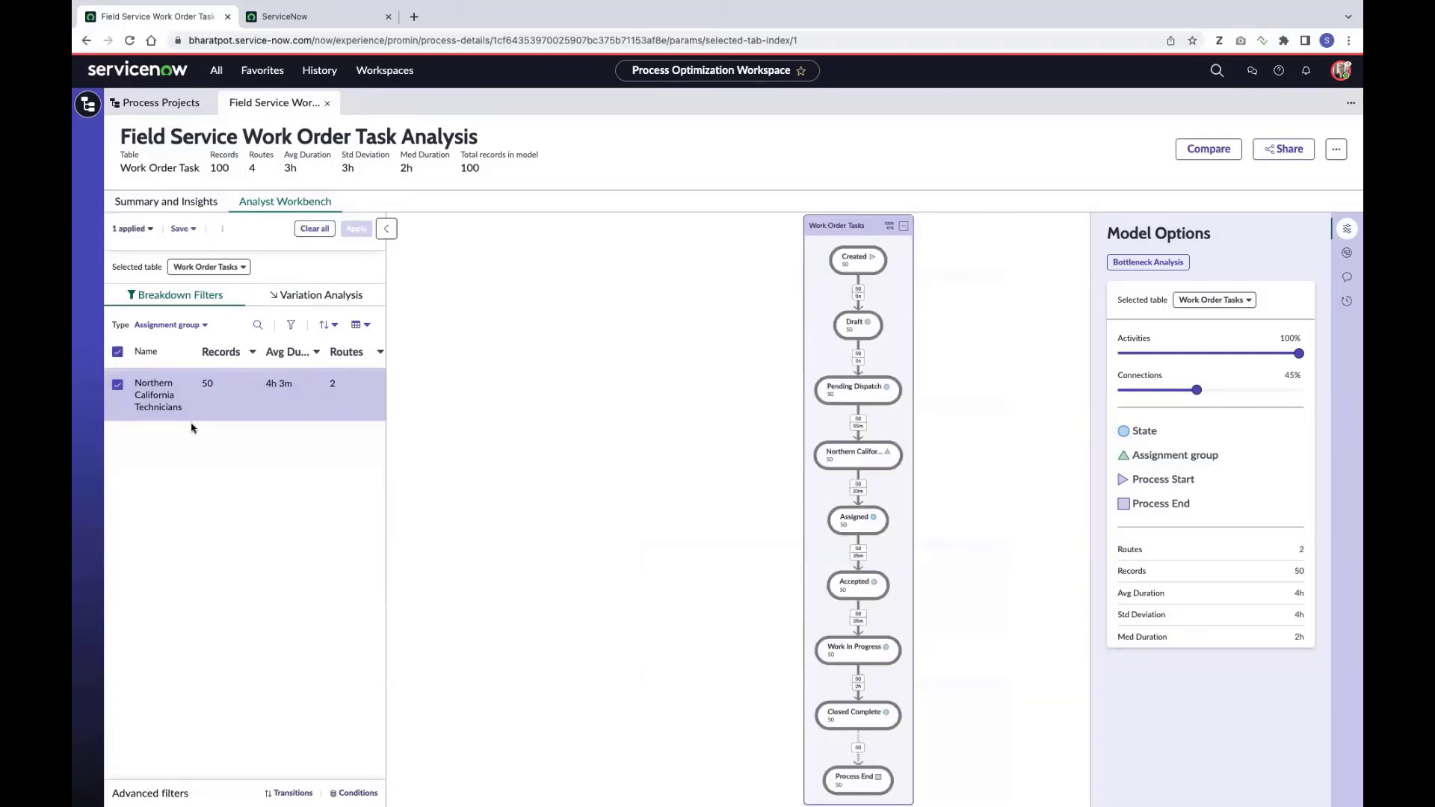
pyautogui.moveTo(903, 326); pyautogui.dragTo(786, 320)
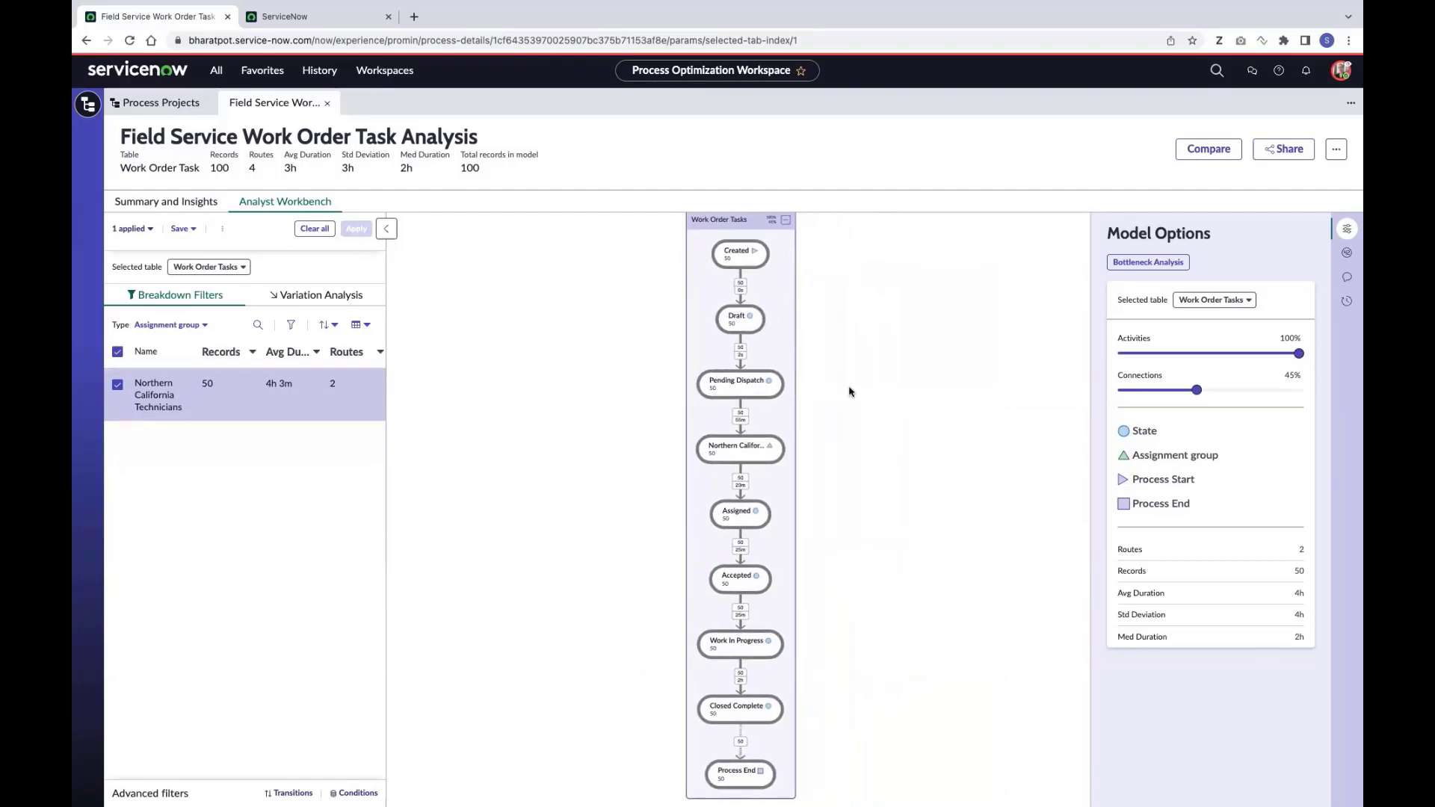
# Add a comparison Model B filtered to Foster City Technicians
pyautogui.click(1209, 149)
pyautogui.click(843, 248)
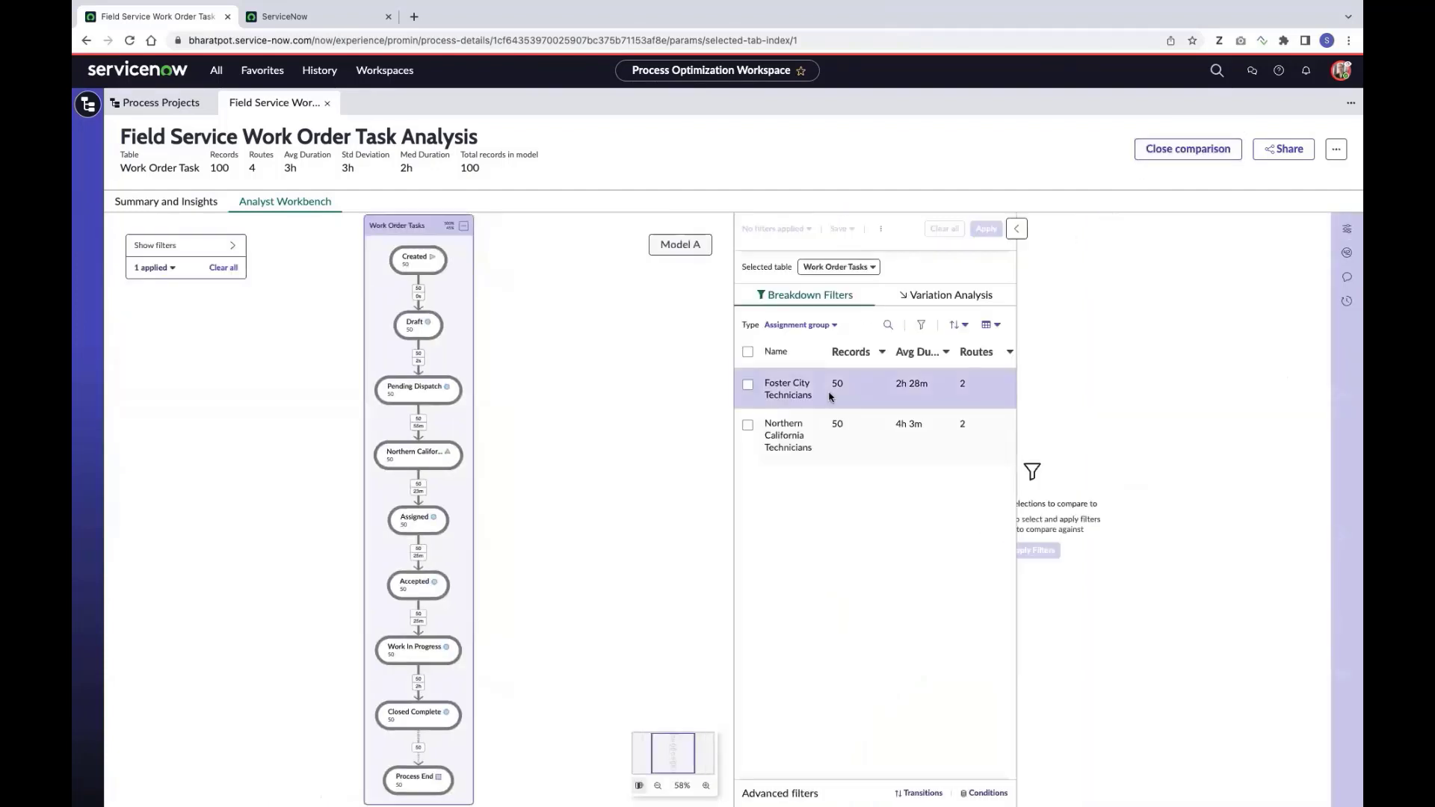
pyautogui.click(806, 386)
pyautogui.click(986, 228)
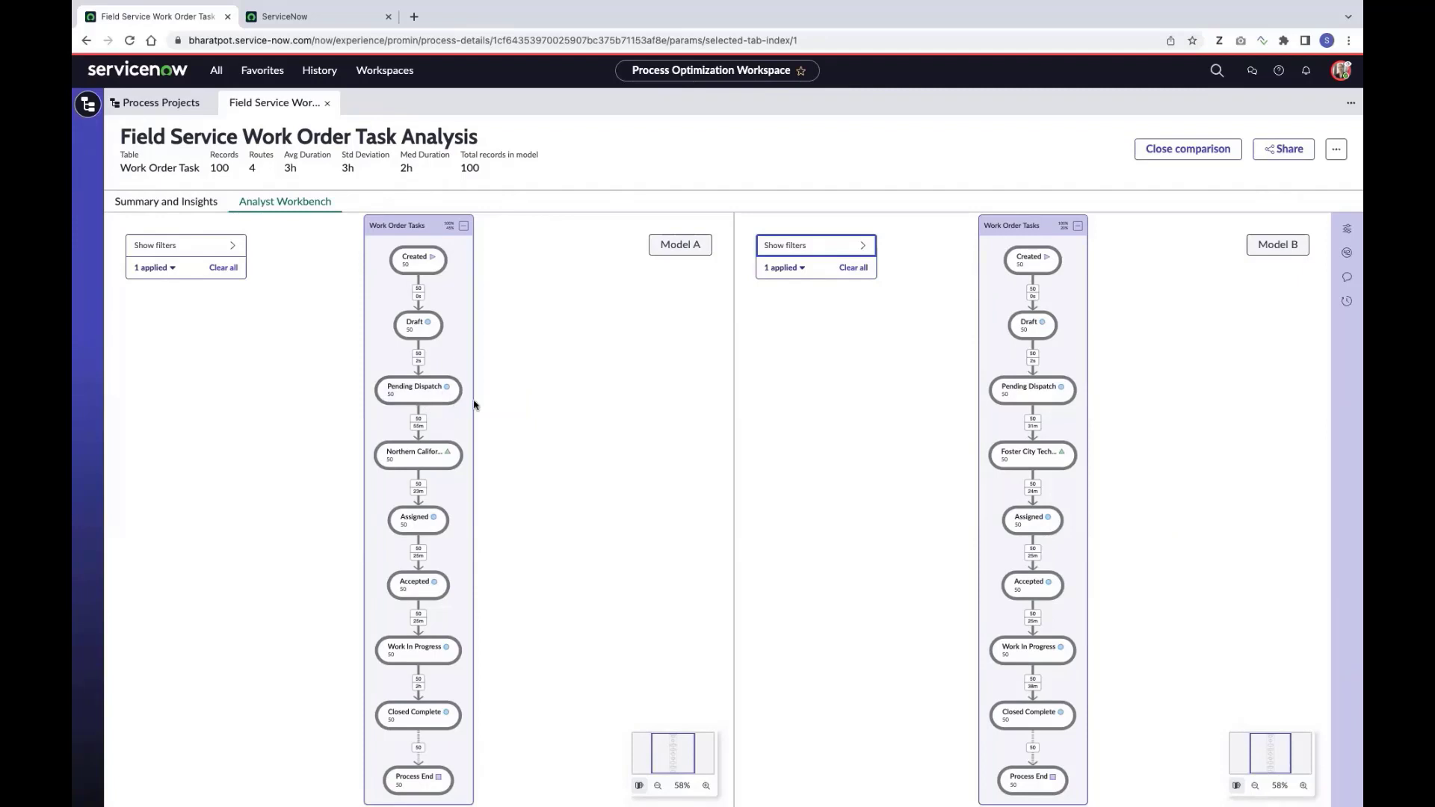
pyautogui.moveTo(420, 428)
# Narrow Model A to 5h–6h Pending Dispatch→Northern California transitions and view those 5 records
pyautogui.click(418, 423)
pyautogui.moveTo(354, 588)
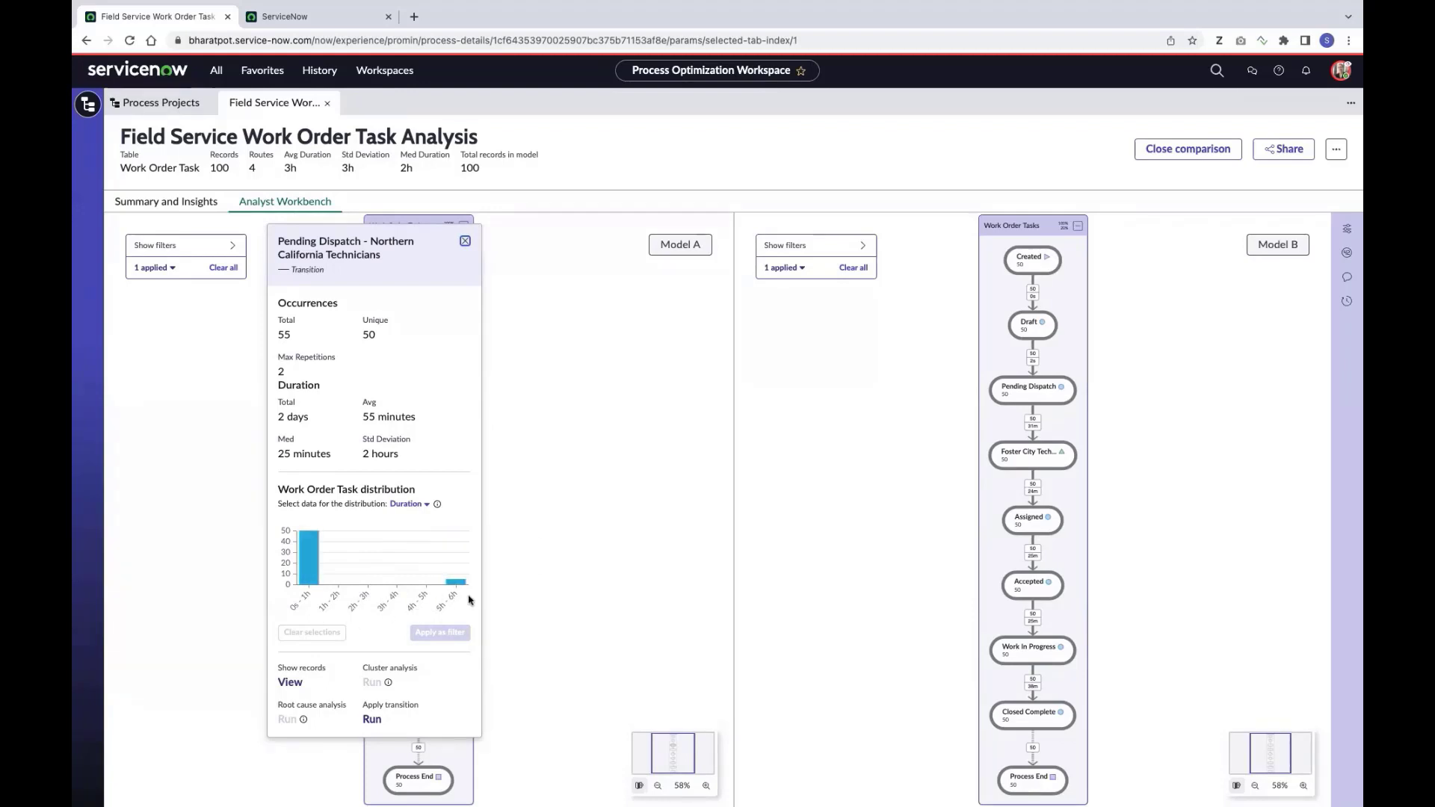
pyautogui.moveTo(459, 588)
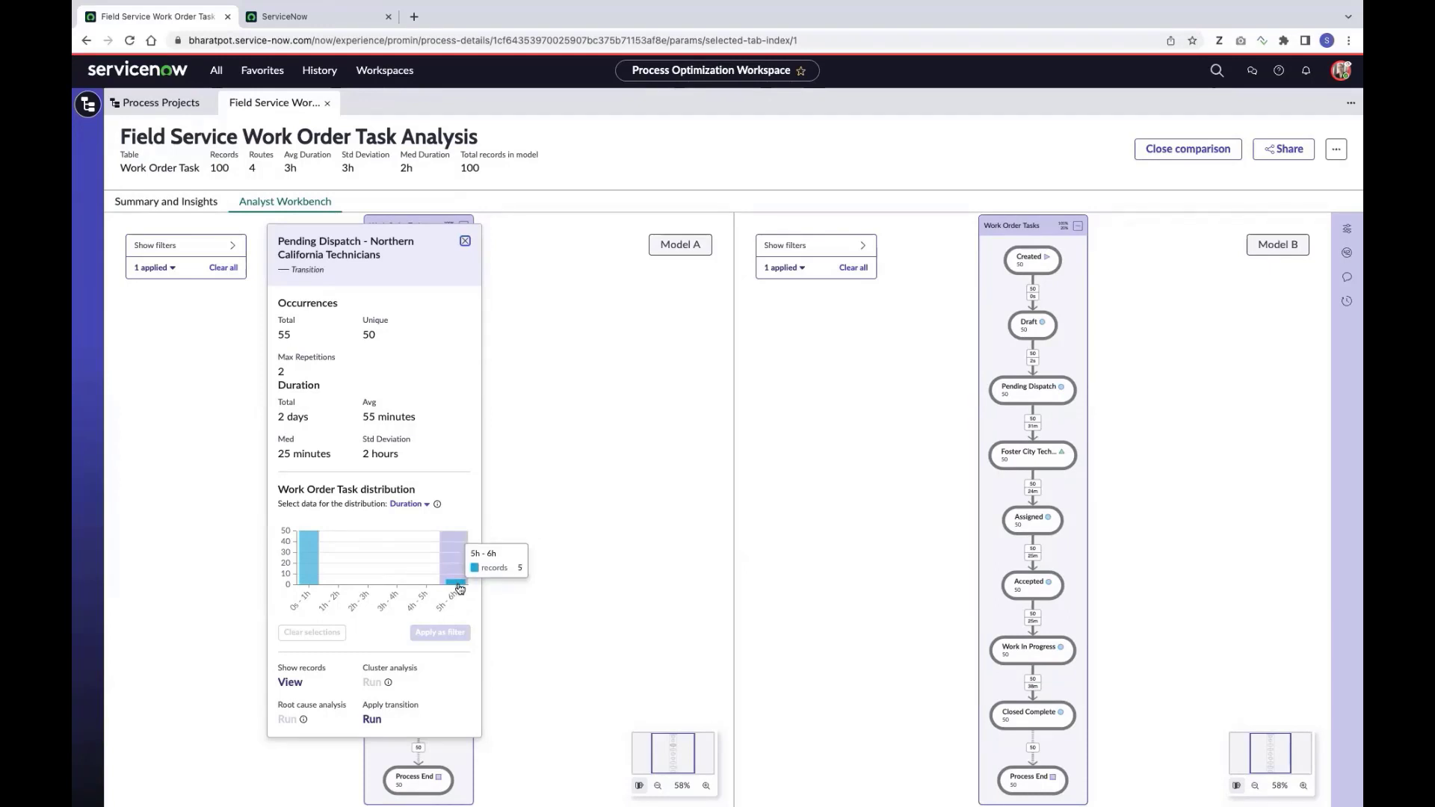
pyautogui.click(459, 588)
pyautogui.click(290, 682)
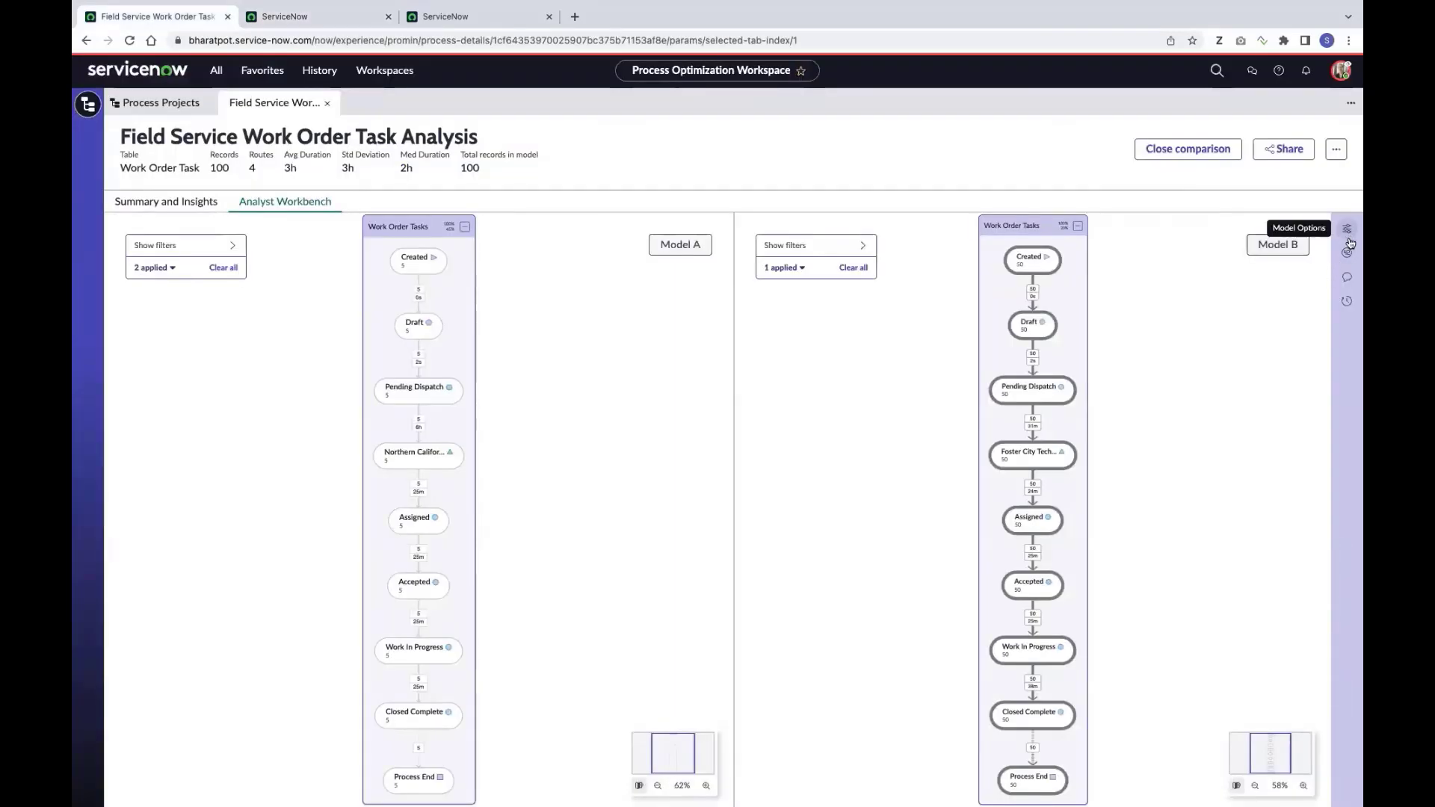
# Post a note asking a colleague to review North Cal tasks with over 5-hour dispatch times
pyautogui.click(1347, 278)
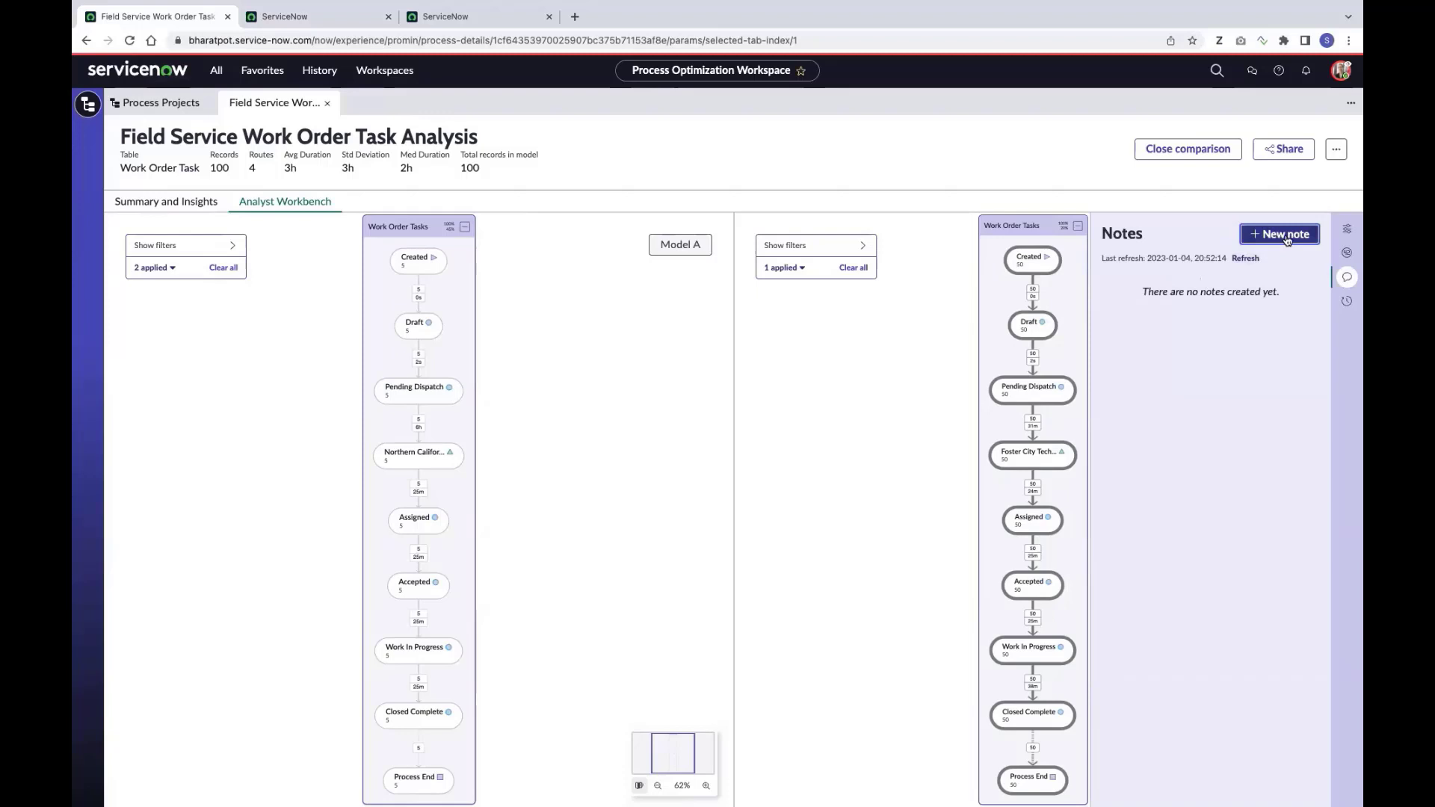
pyautogui.click(1286, 235)
pyautogui.click(1195, 280)
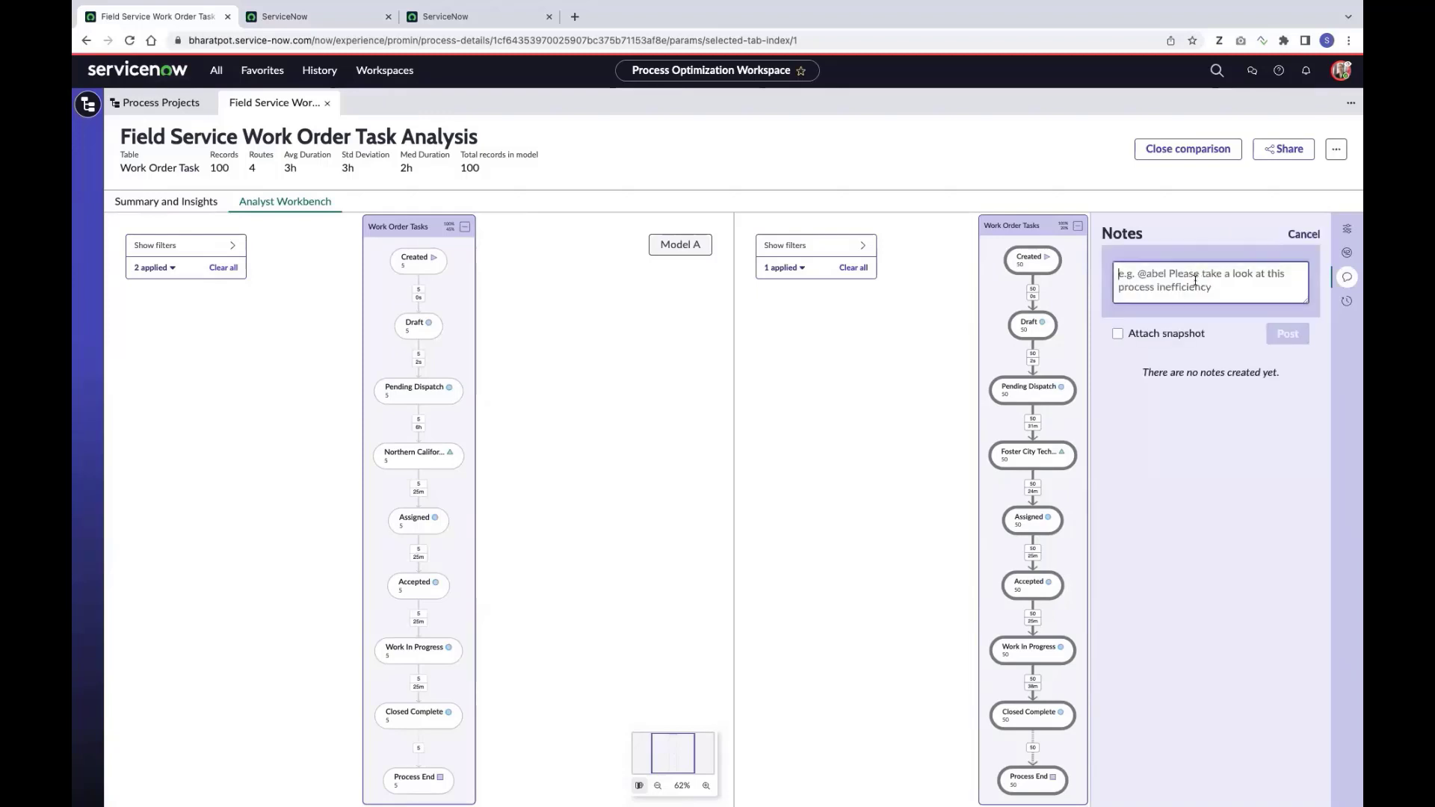
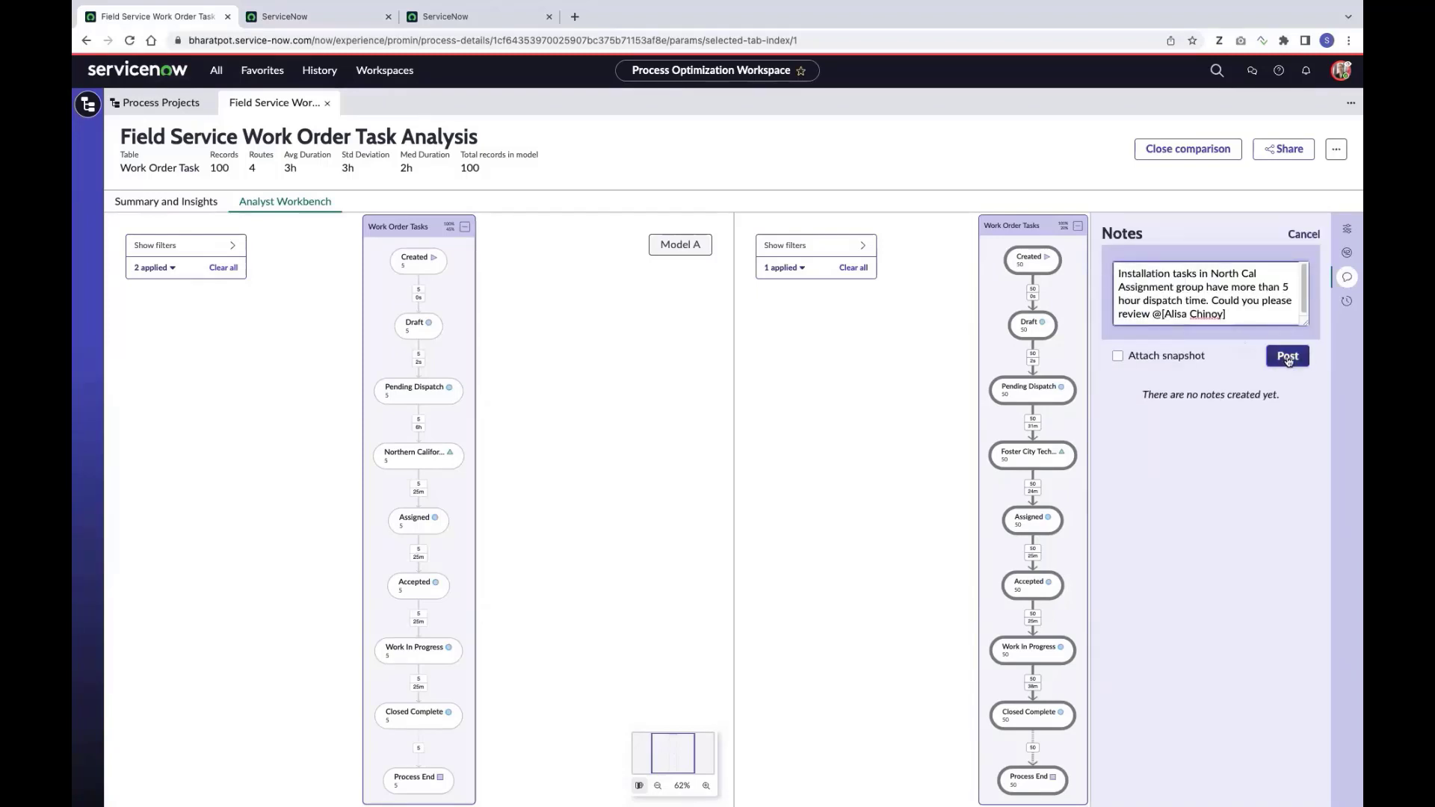
pyautogui.click(1289, 357)
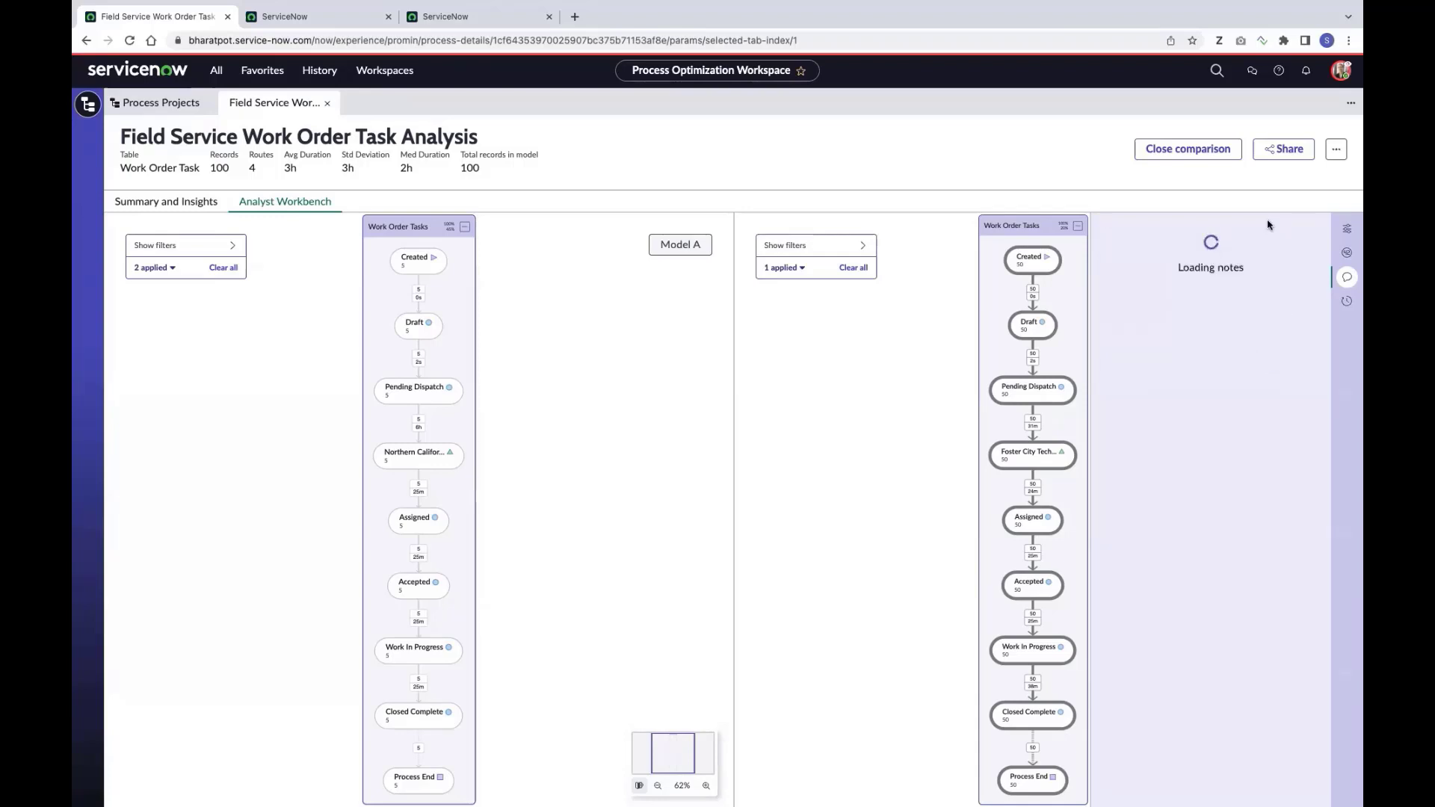